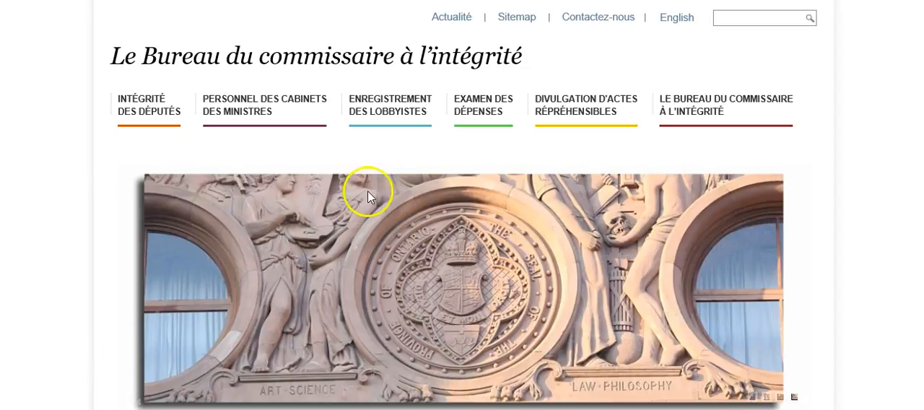
Open the lobbyist registration login and sign in with the lobbyist's e-mail, account password and security question answer.
click(391, 108)
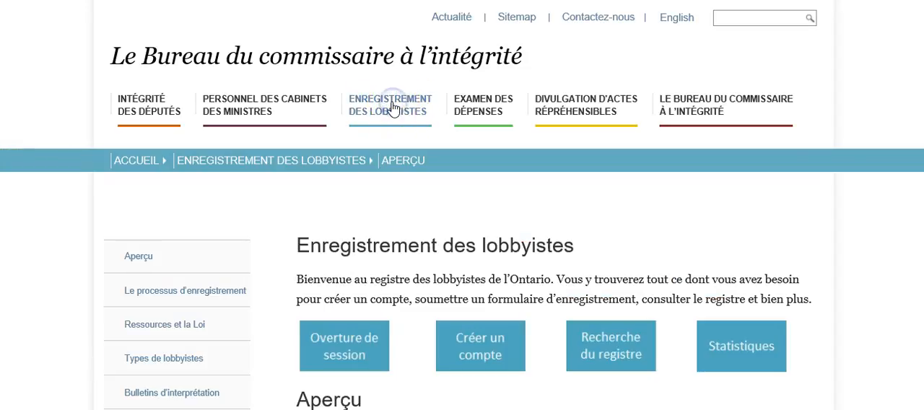
click(360, 353)
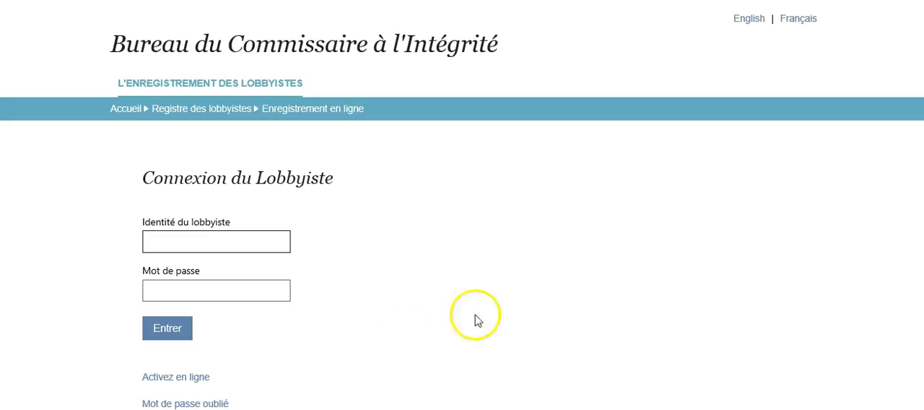
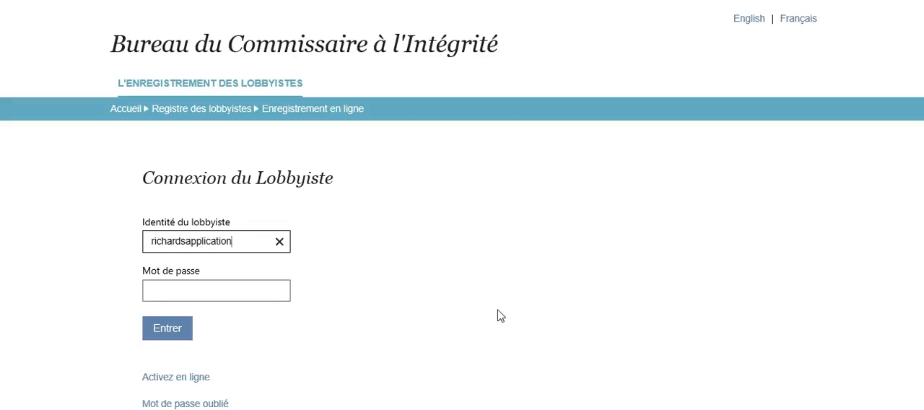
key(Tab)
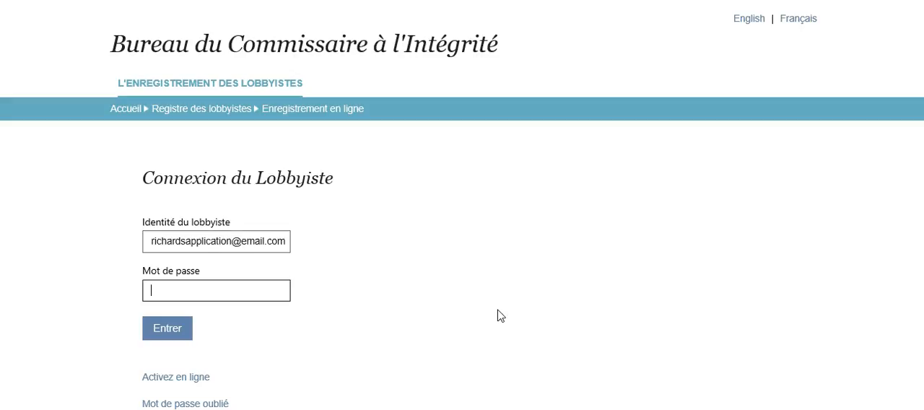
text(*********)
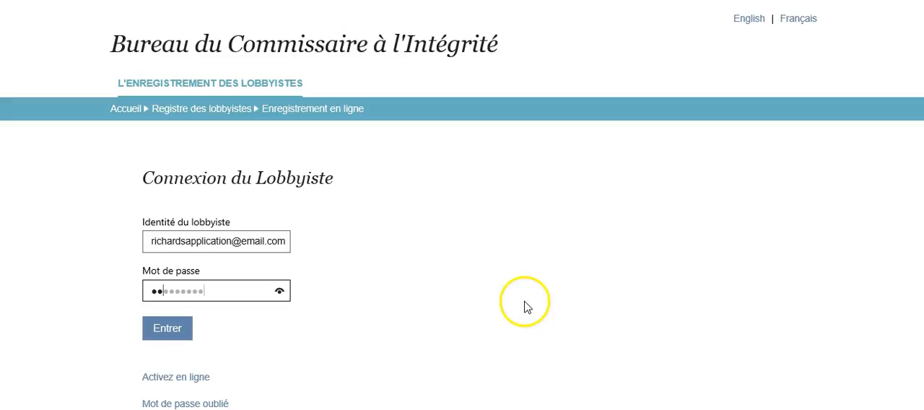
click(169, 331)
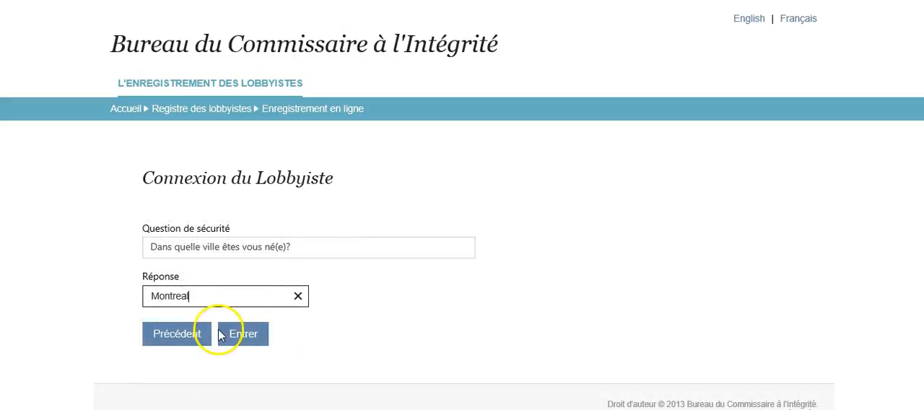
click(251, 336)
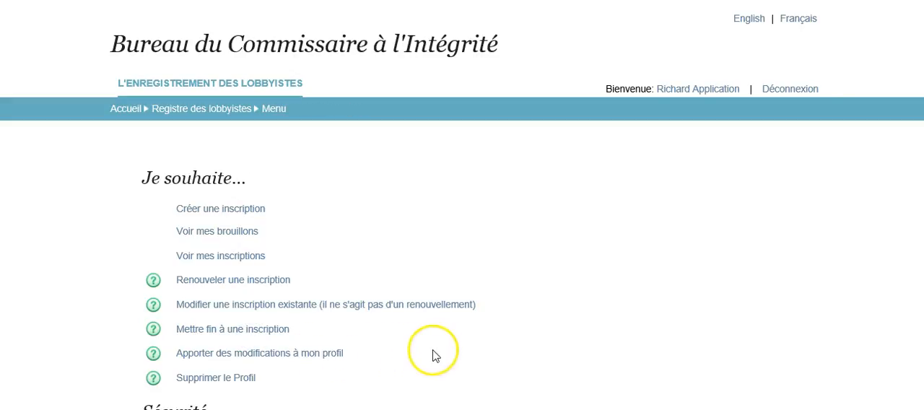
Start creating a new registration (Créer une inscription) from the lobbyist's account menu.
scroll(544, 347, down, 1)
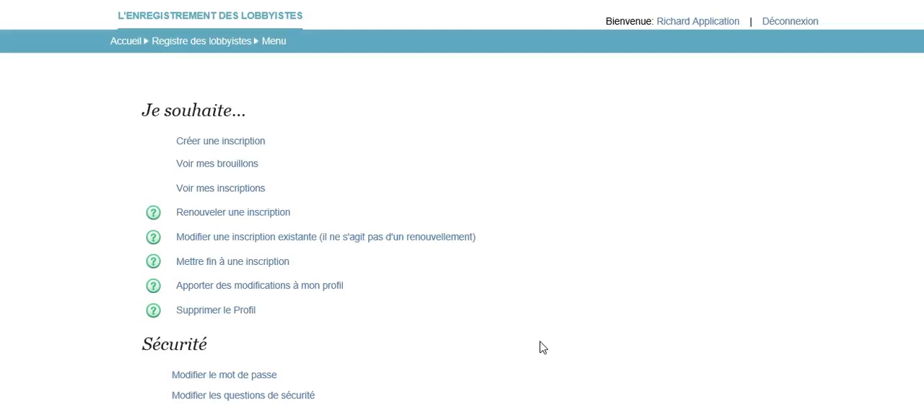
scroll(542, 347, down, 1)
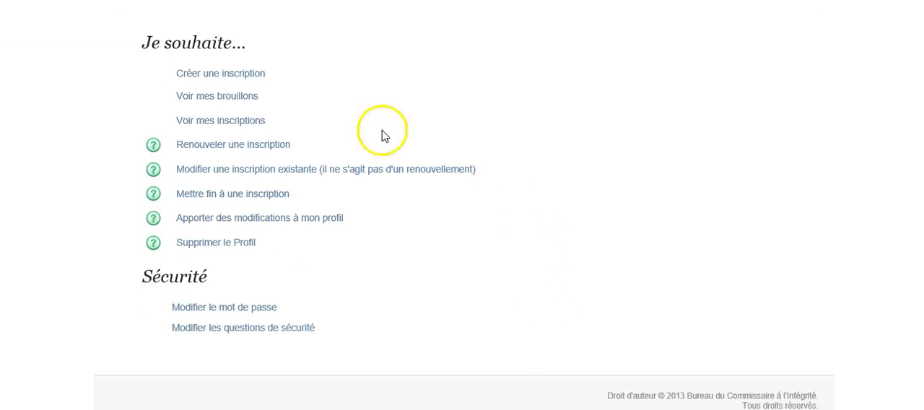
click(190, 75)
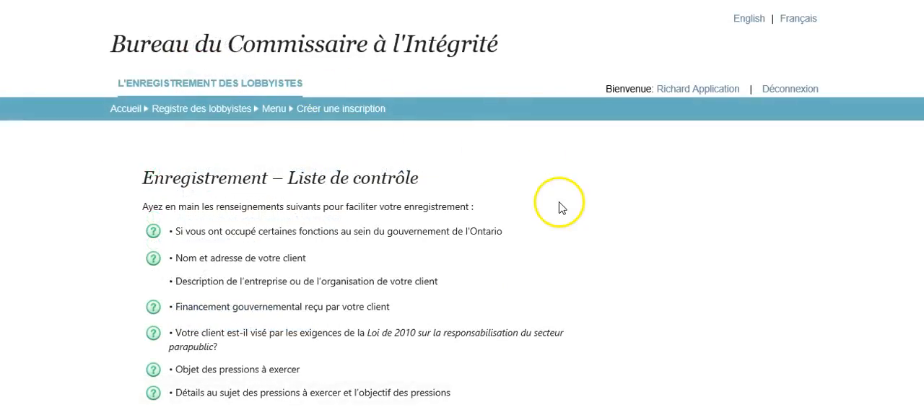
Review the registration checklist and navigation instructions, and proceed to the registration form.
scroll(560, 209, down, 1)
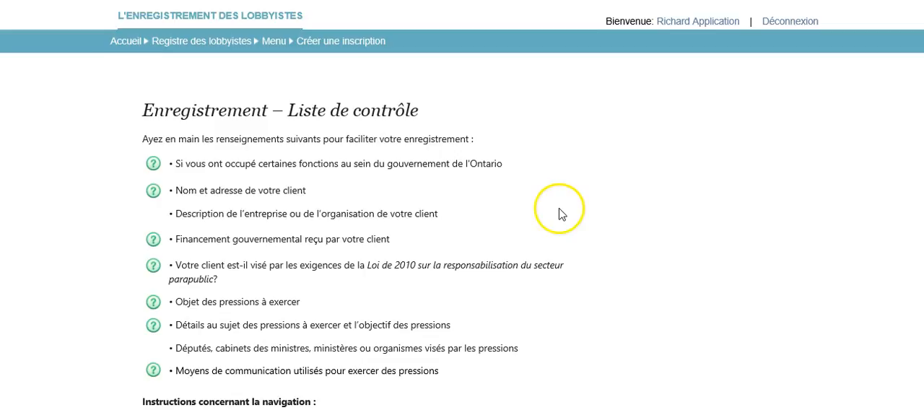
scroll(551, 211, down, 1)
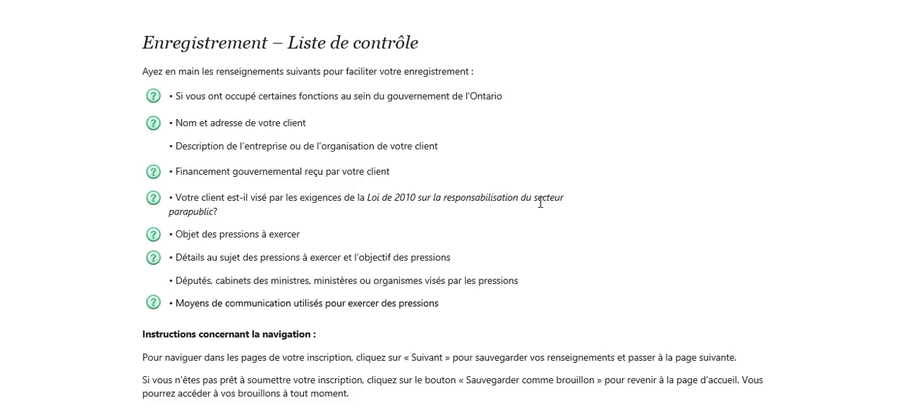
scroll(540, 204, down, 1)
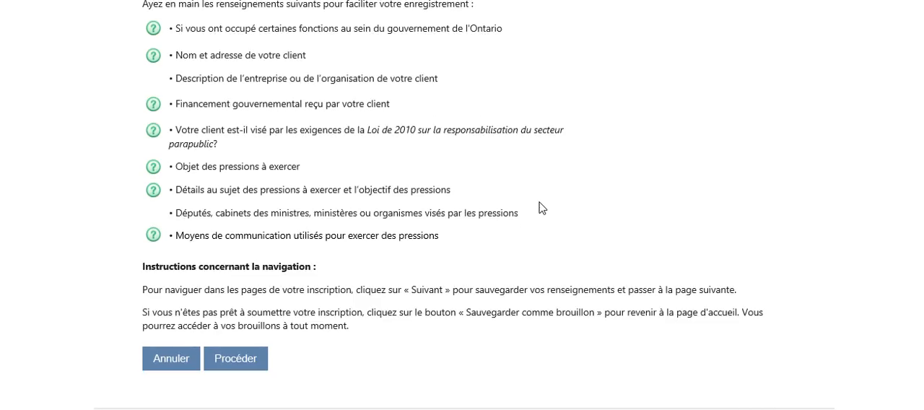
click(531, 207)
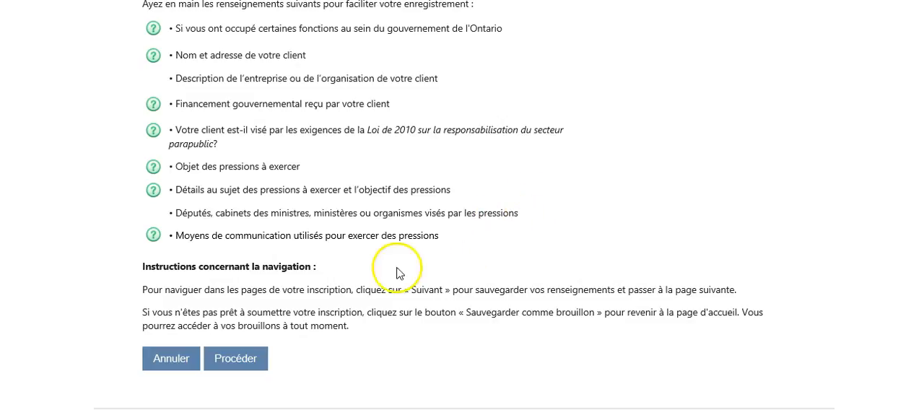
click(239, 357)
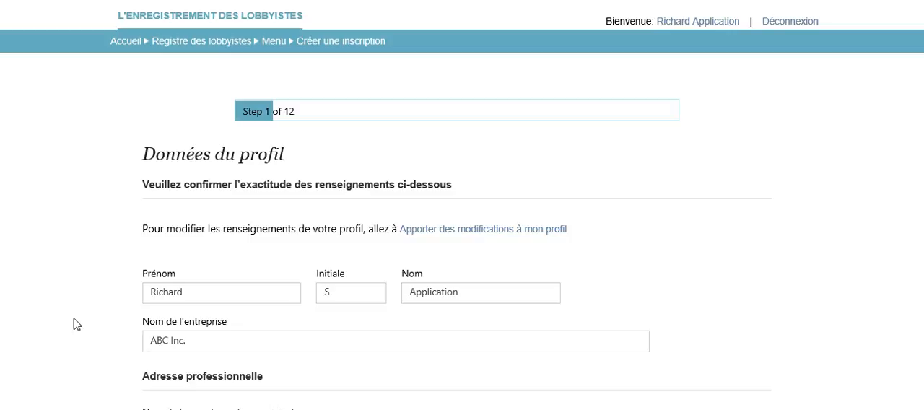
Review the lobbyist's profile data and continue to the page on previously held public offices.
scroll(76, 324, down, 6)
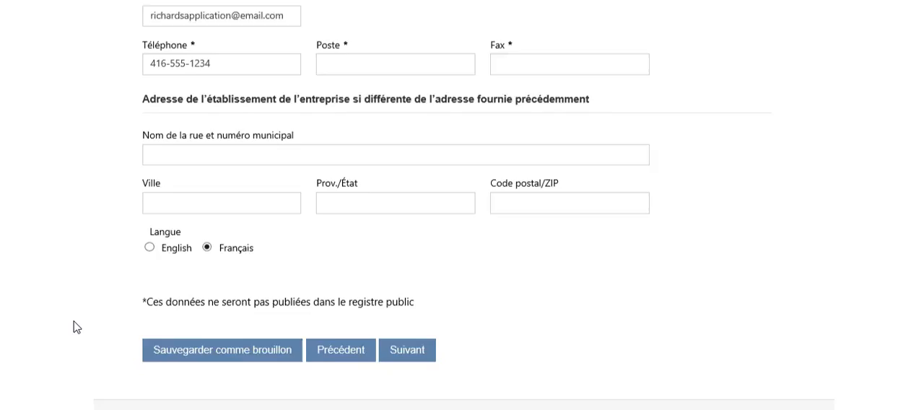
scroll(76, 326, down, 1)
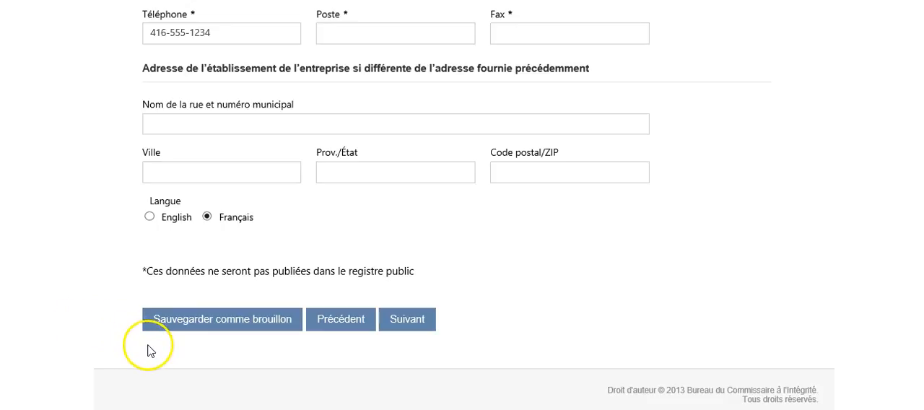
click(409, 324)
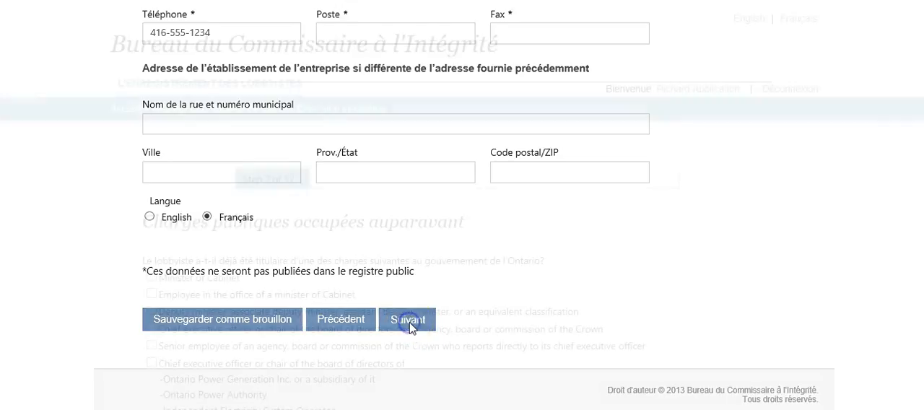
Review the list of previously held Ontario public offices and choose "None of the above".
scroll(383, 311, down, 2)
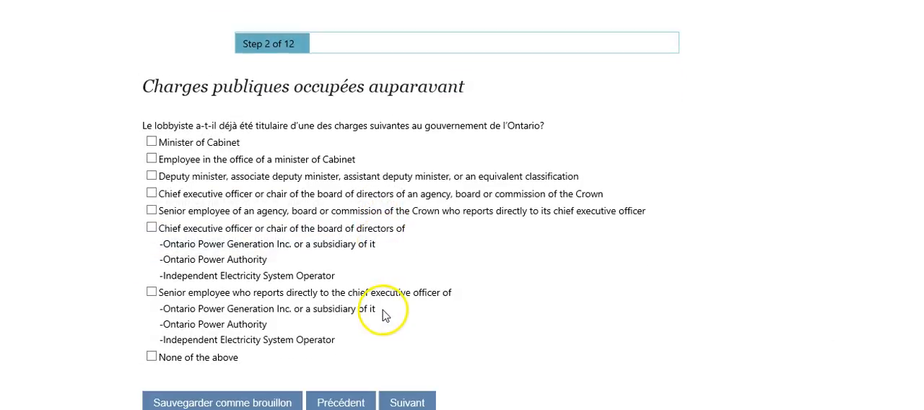
scroll(384, 315, down, 2)
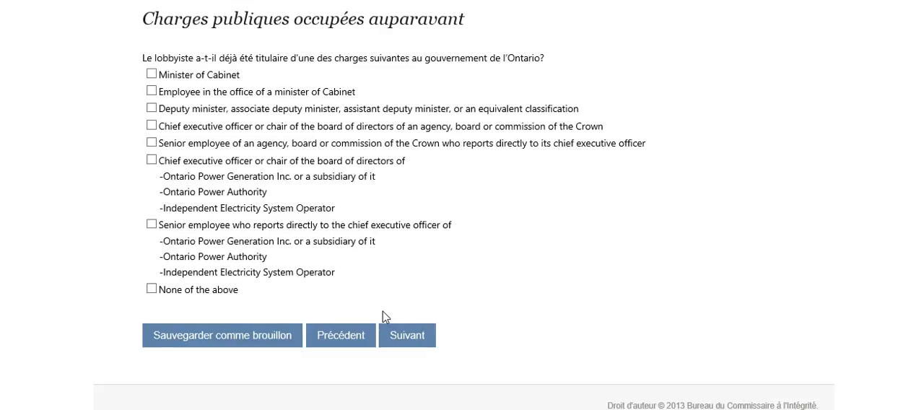
scroll(383, 316, up, 2)
scroll(383, 316, down, 2)
click(150, 290)
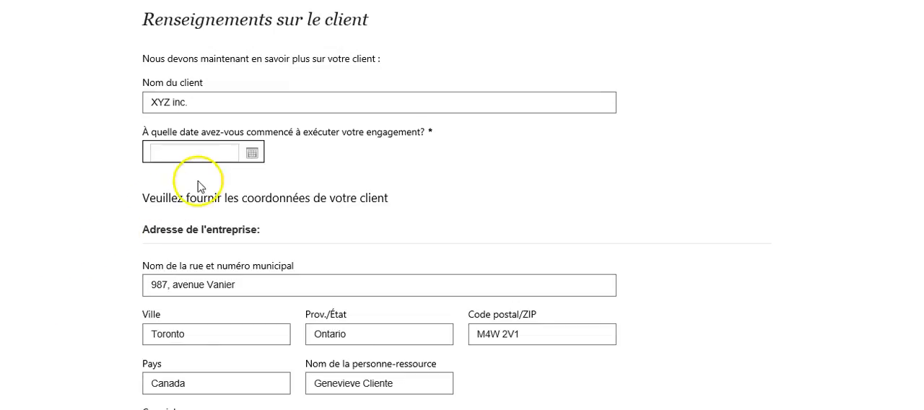
Set the engagement start date for client XYZ inc. to 2017-02-01 and continue to the supplementary client information.
click(251, 156)
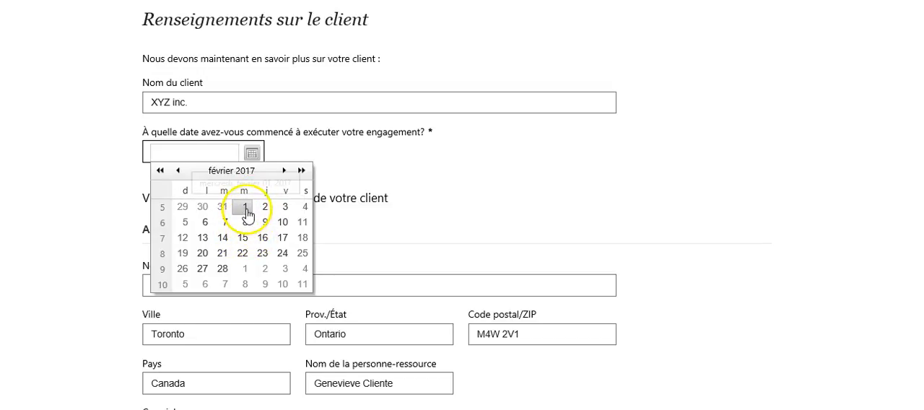
click(246, 209)
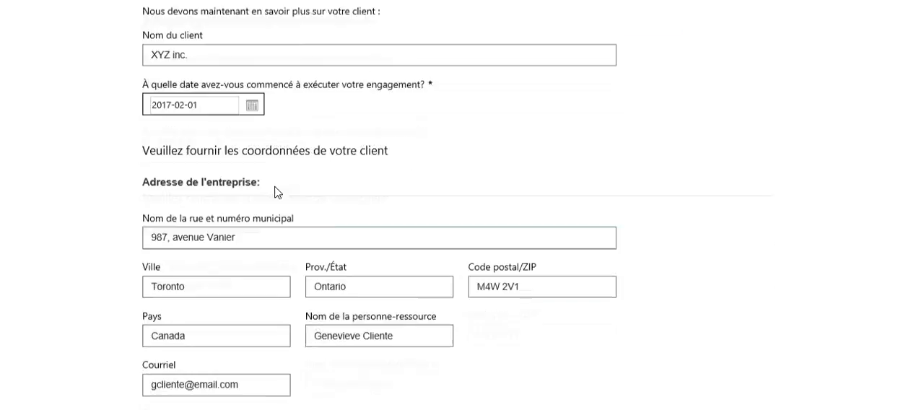
scroll(274, 192, down, 6)
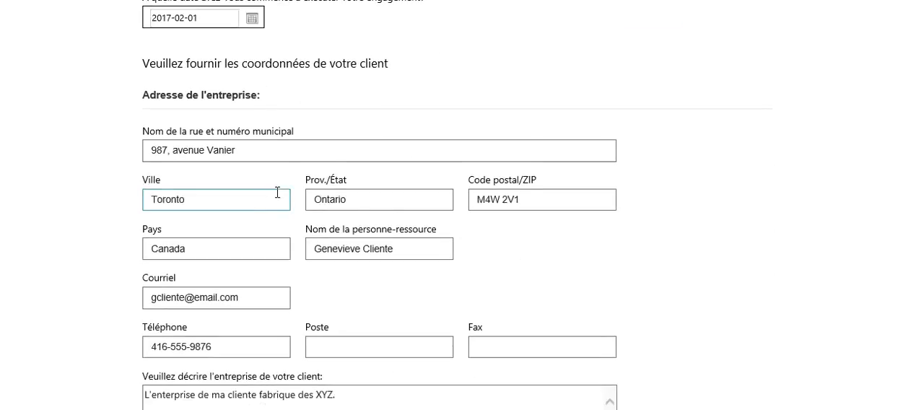
click(342, 264)
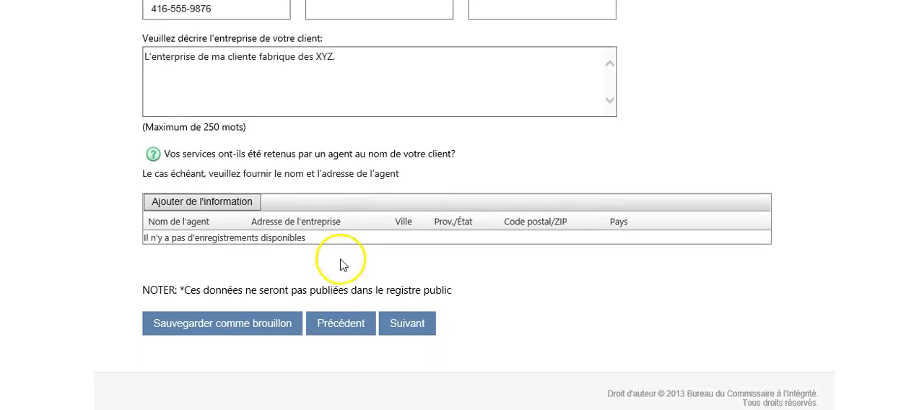
click(406, 323)
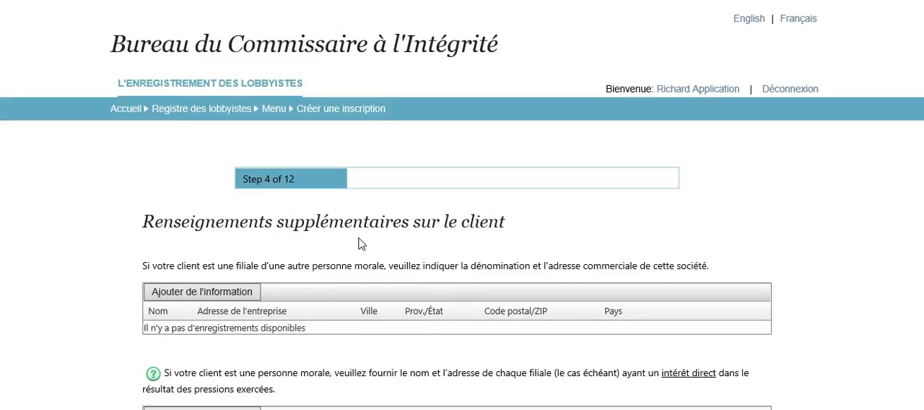
Add LMNOP inc. with its business address as the corporation of which the client is a subsidiary.
click(208, 294)
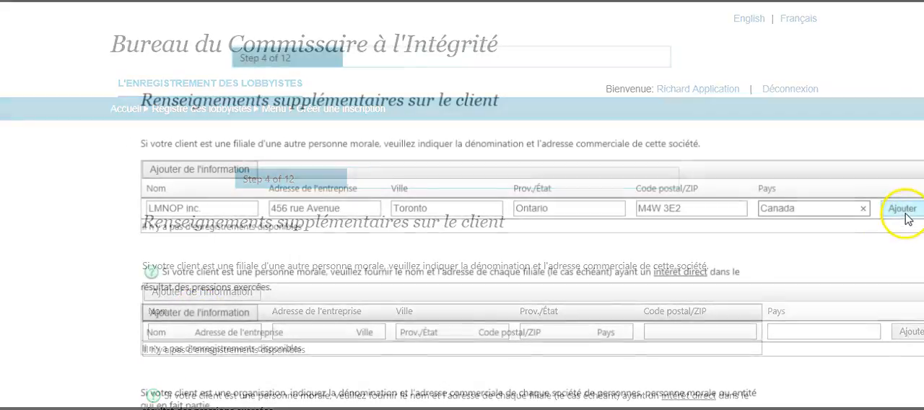
click(902, 210)
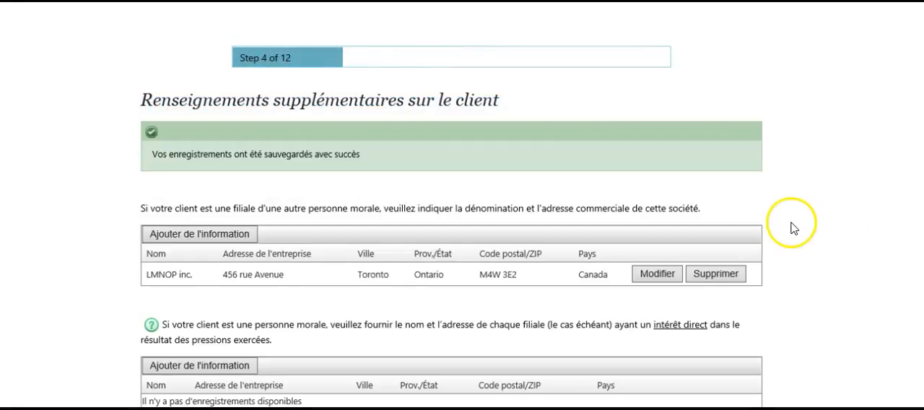
Read the help note on contributions of 750 $ or more and continue to the government funding page without adding entities.
scroll(790, 235, down, 3)
scroll(476, 244, down, 6)
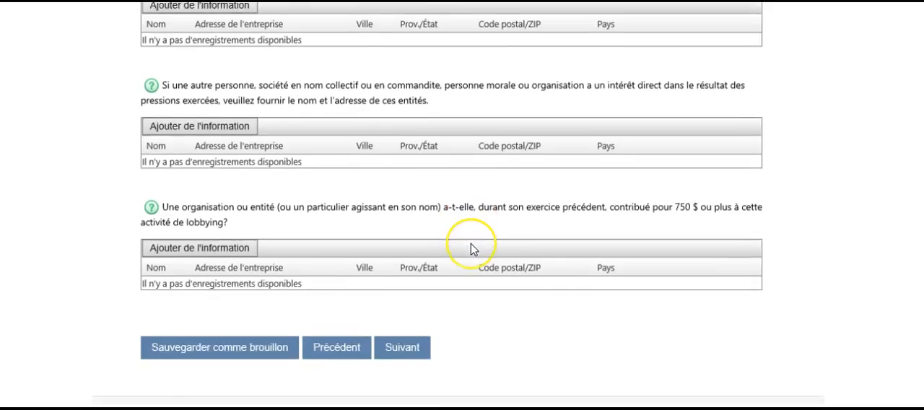
scroll(192, 347, down, 1)
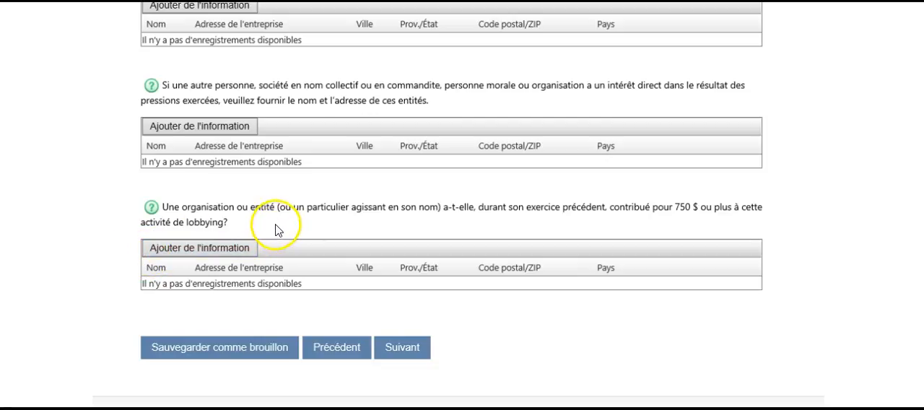
mouse_move(152, 209)
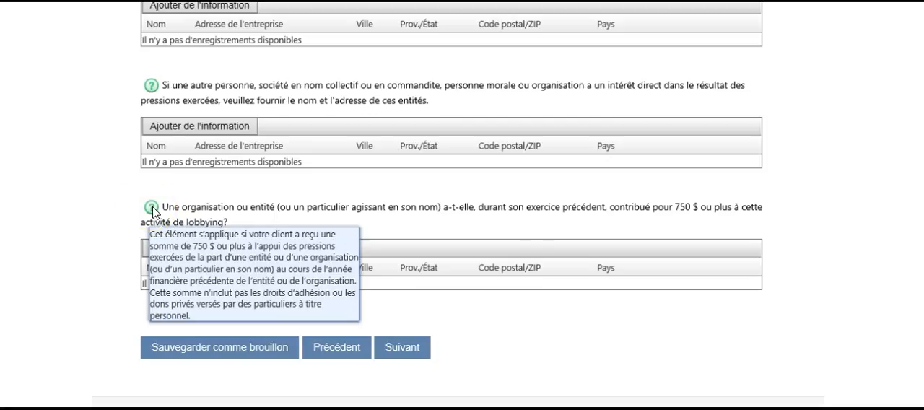
click(404, 348)
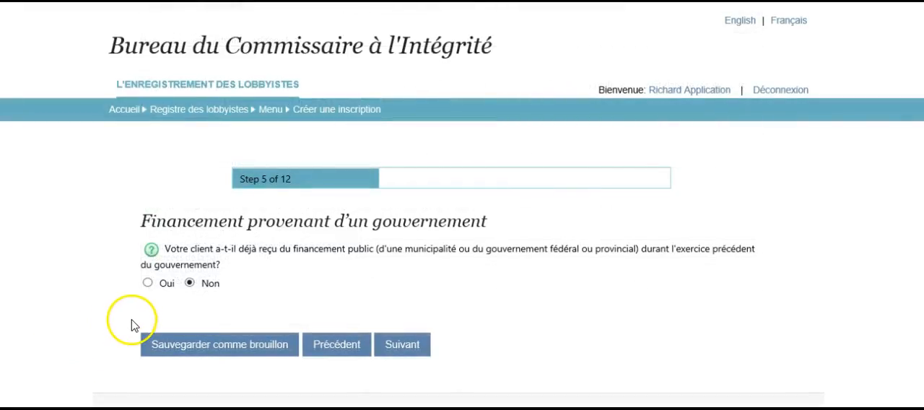
Declare that the client received government funding, add Ministere du Travail with an amount of 250000, and continue to the parapublic sector page.
click(148, 283)
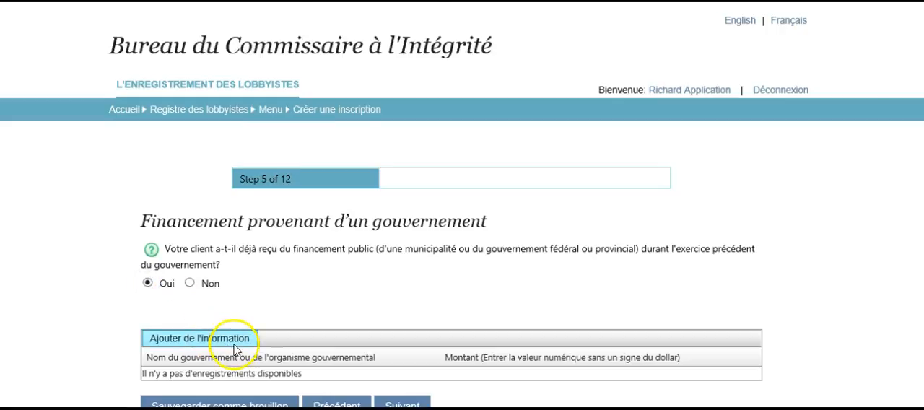
scroll(231, 339, down, 1)
click(228, 271)
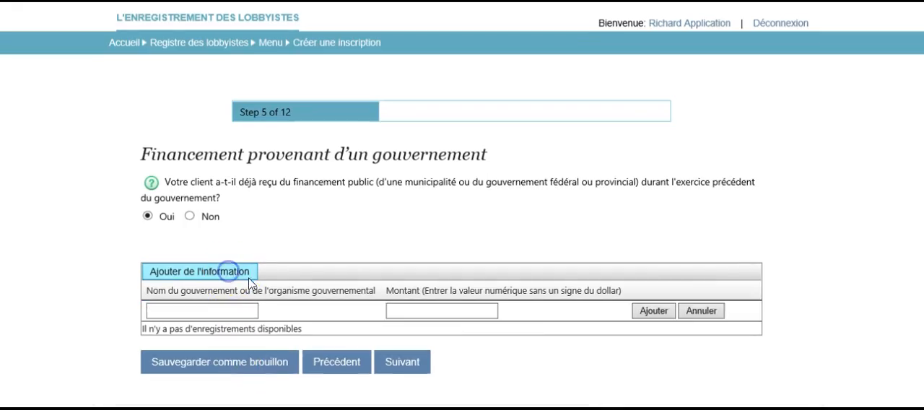
click(233, 312)
text(Ministere du Tra)
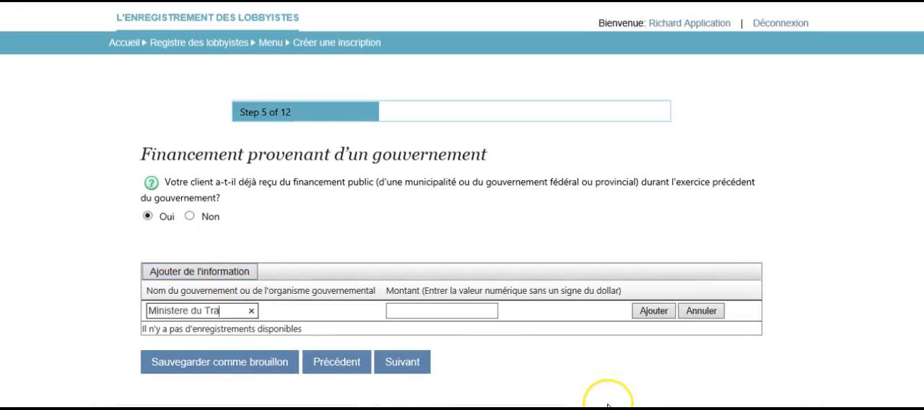
text(vail)
click(437, 309)
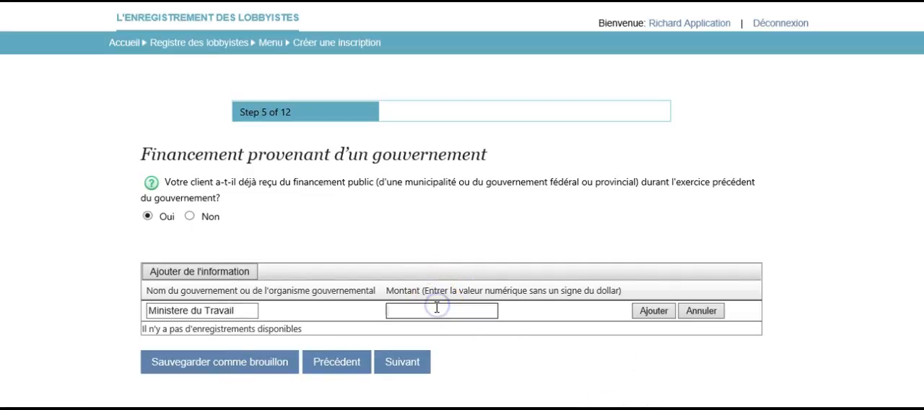
text(250000)
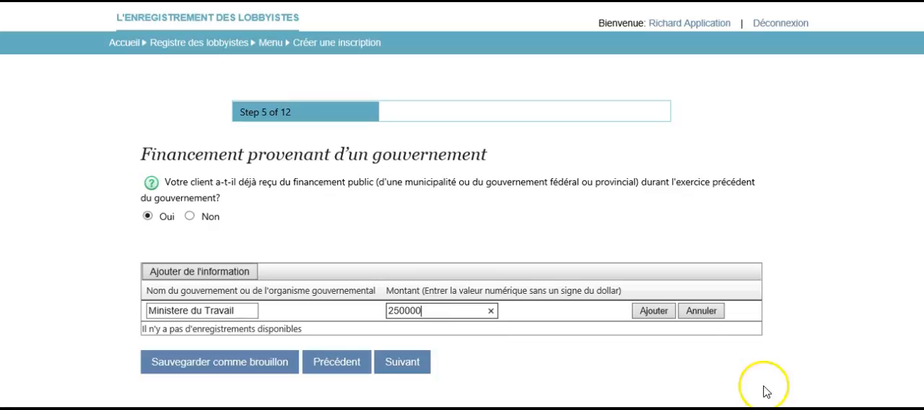
click(653, 312)
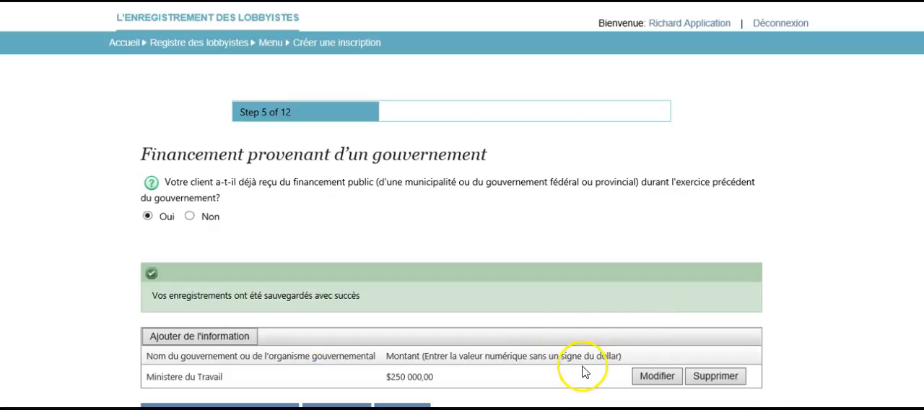
scroll(588, 367, down, 1)
click(390, 351)
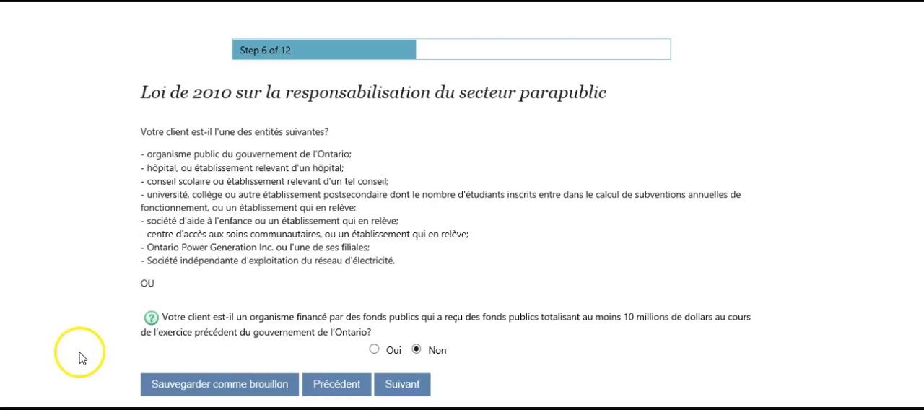
Answer "Oui" to the parapublic sector question and enter the responsible person's first and last name with the title Directeur.
click(375, 349)
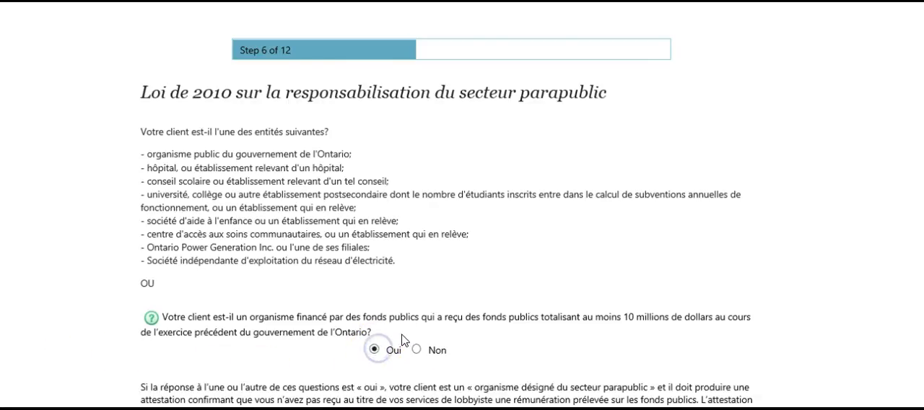
scroll(400, 303, down, 5)
scroll(394, 350, down, 2)
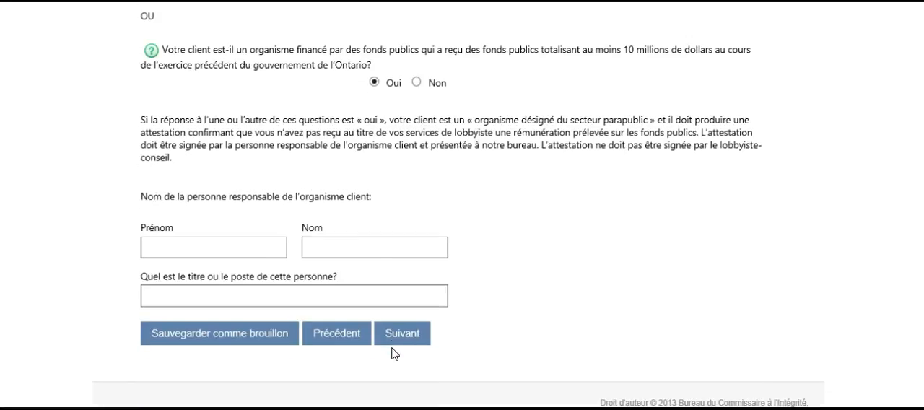
click(275, 246)
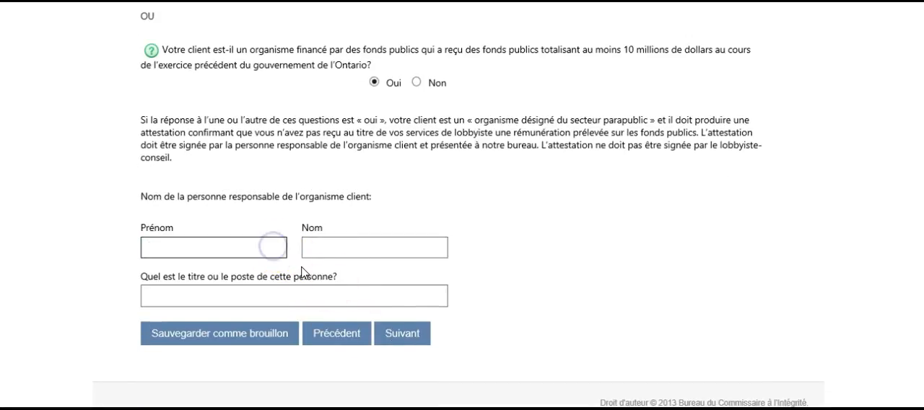
text(Gev)
key(BackSpace)
text(n)
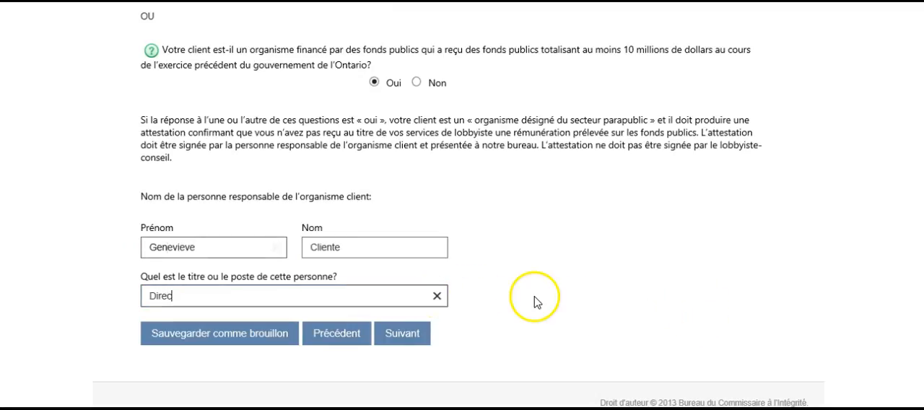
text(teur)
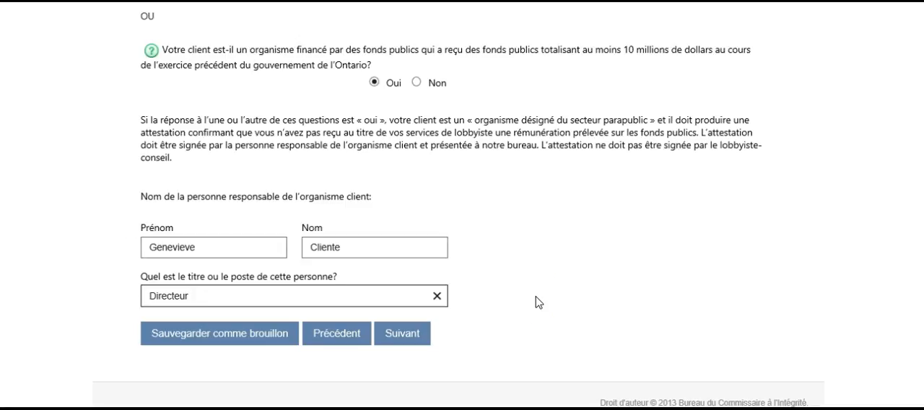
Generate the attestation for the client's responsible person and read through its text.
click(403, 334)
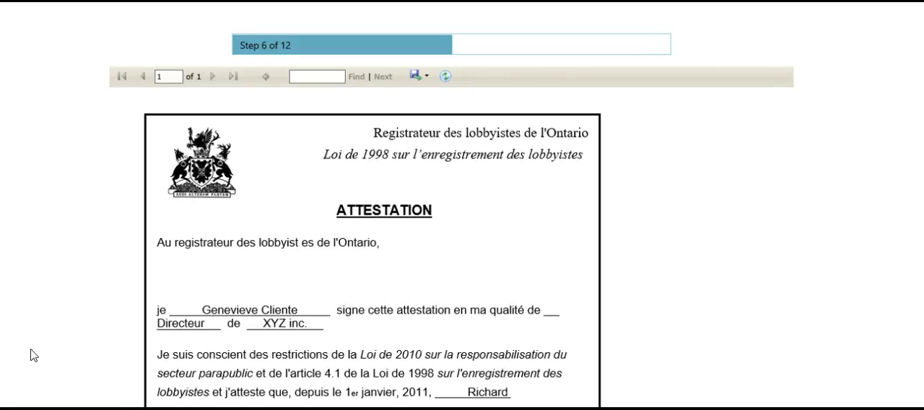
scroll(30, 355, down, 1)
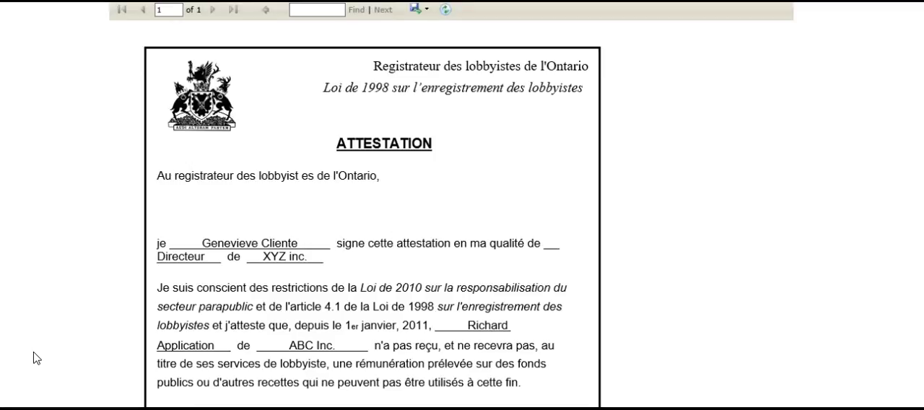
scroll(38, 359, down, 3)
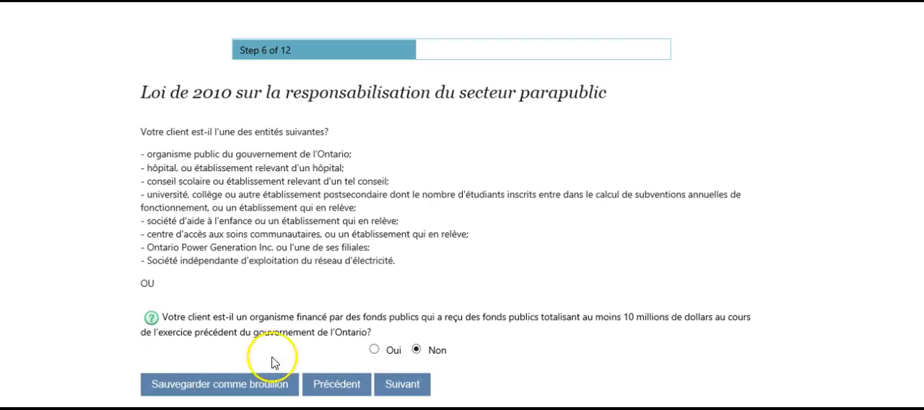
Continue with "Non" on the parapublic sector question, choose Labour as the lobbying subject and proceed to the lobbying activities.
click(401, 383)
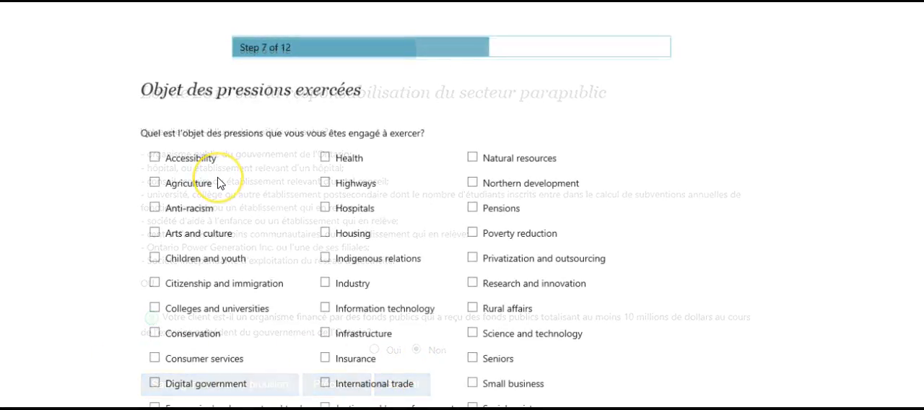
scroll(218, 184, down, 1)
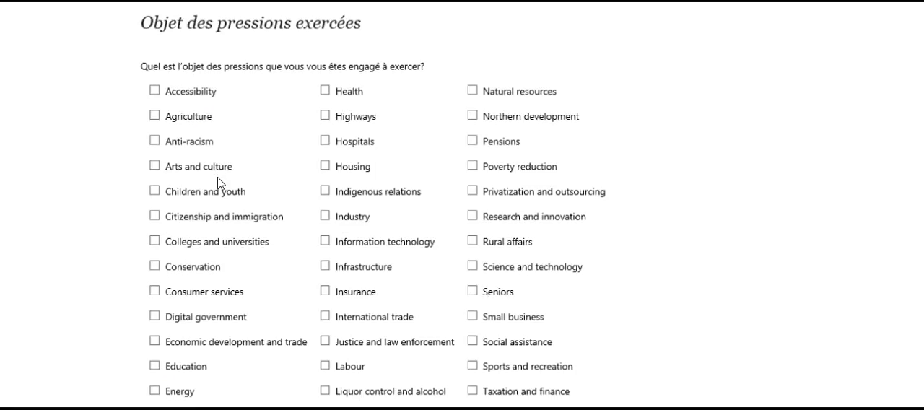
scroll(218, 183, down, 1)
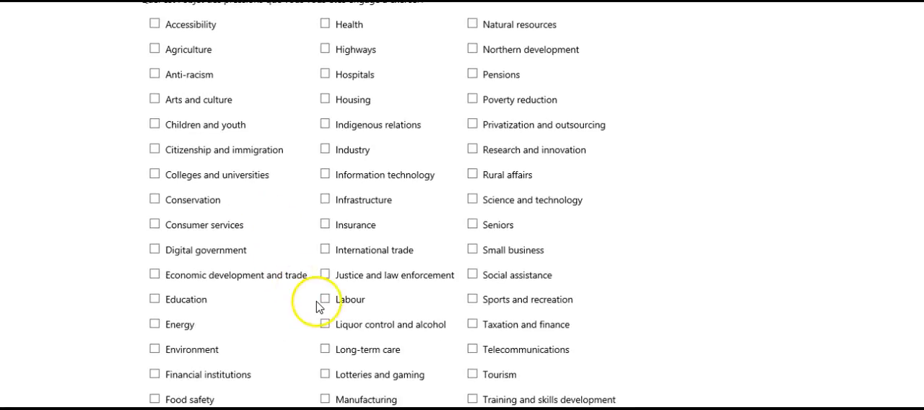
click(324, 299)
scroll(236, 245, down, 4)
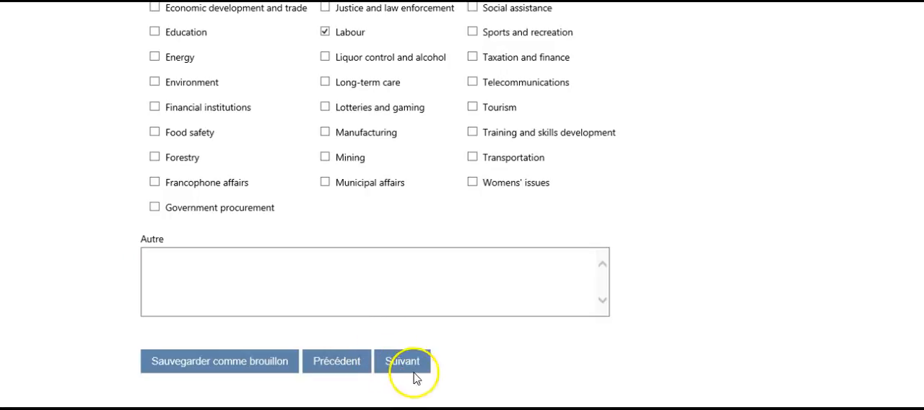
click(413, 363)
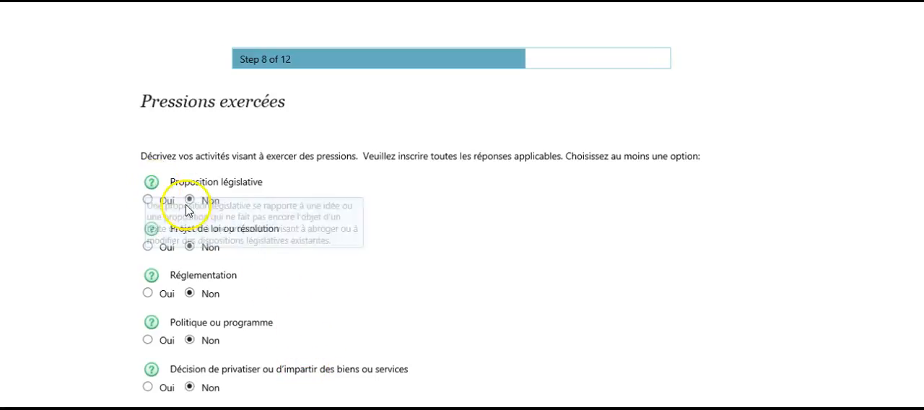
Answer "Oui" for Réglementation and describe the goal of amending Règlement de l'Ontario 289/01 under the Loi de 2000 sur les normes d'emploi to normalize penalties.
mouse_move(149, 280)
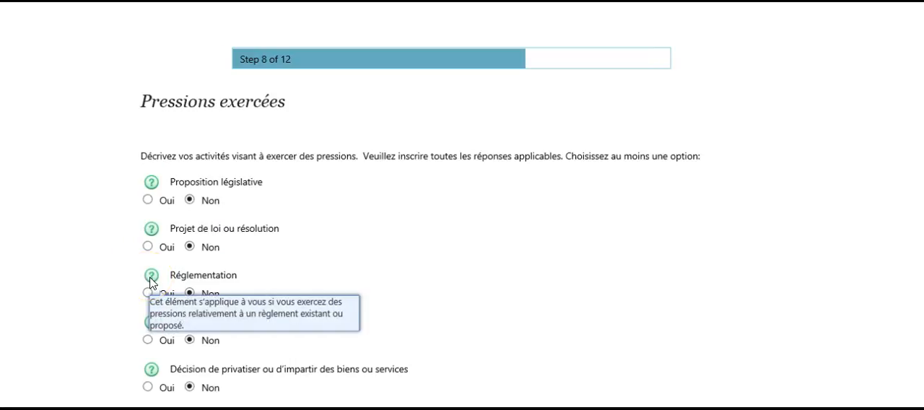
scroll(181, 299, down, 3)
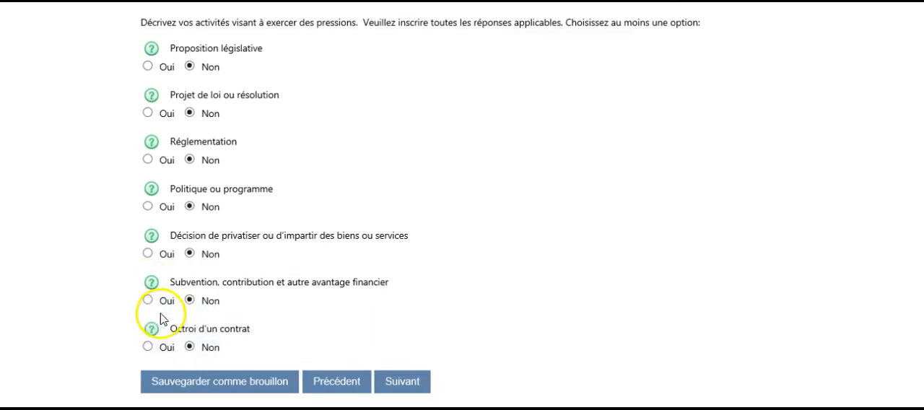
mouse_move(154, 332)
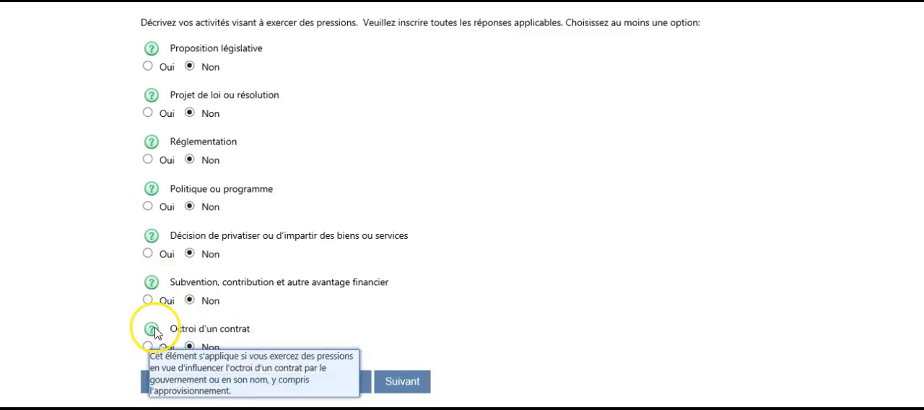
scroll(186, 321, up, 1)
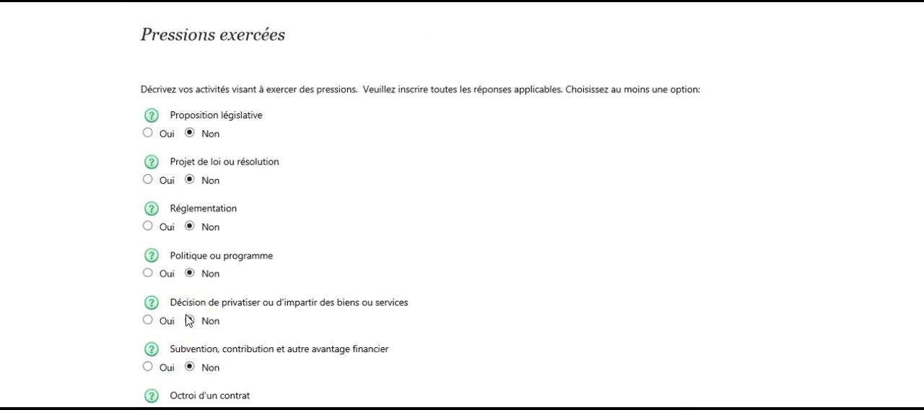
click(147, 225)
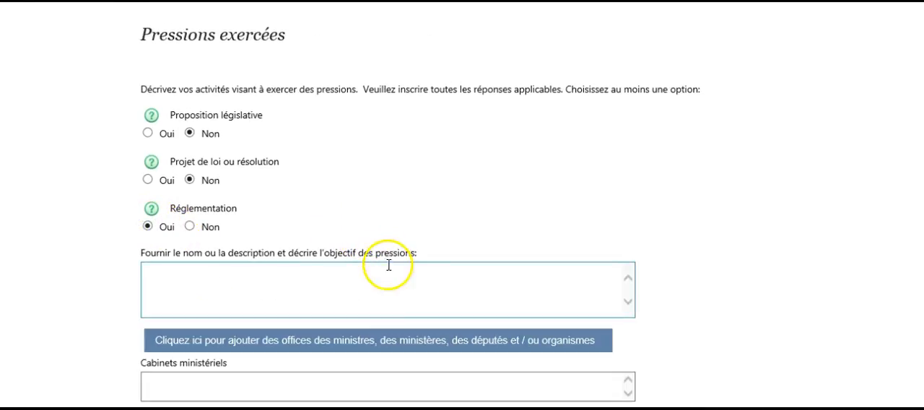
scroll(398, 292, down, 1)
scroll(383, 303, down, 1)
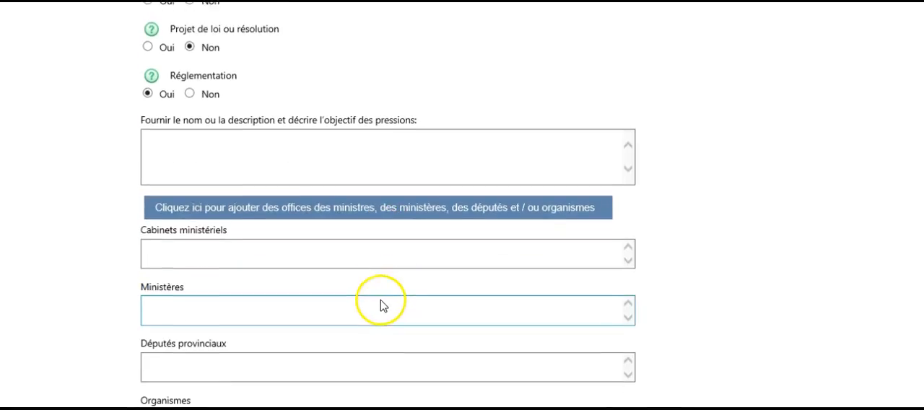
click(164, 140)
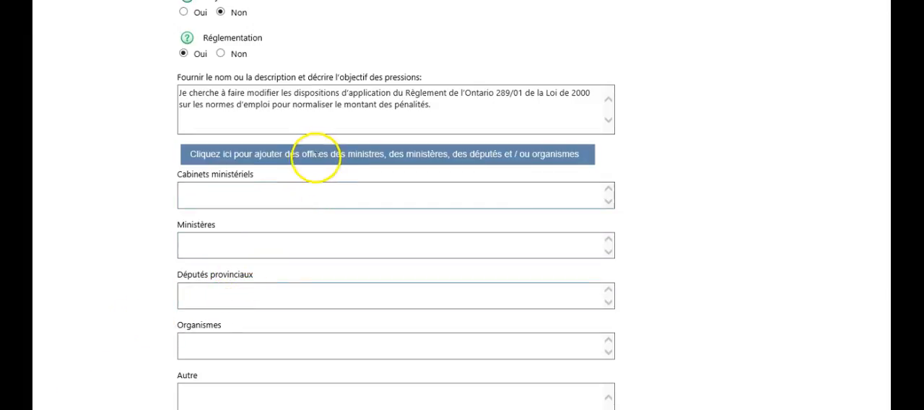
Add as targets the Attorney General, House Leader, Labour, Premier and Treasury offices, Ministry of Labour, Ajax, Algoma, Beaches and Bramalea members, and Ontario Labour Relations Board.
click(337, 155)
click(213, 148)
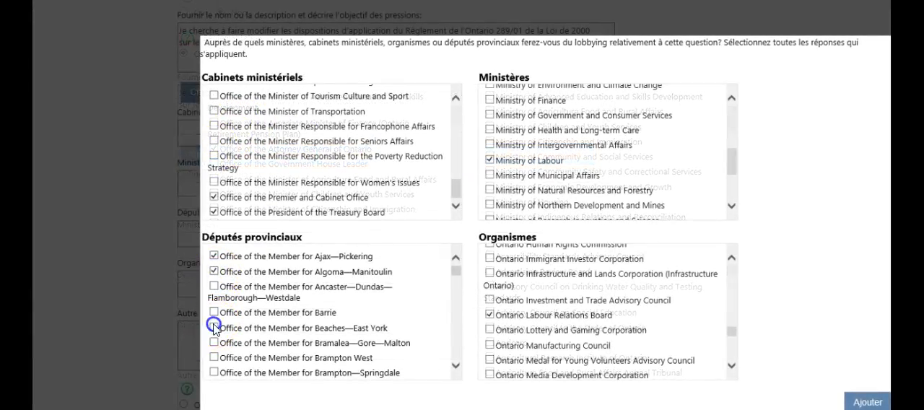
click(213, 327)
click(867, 402)
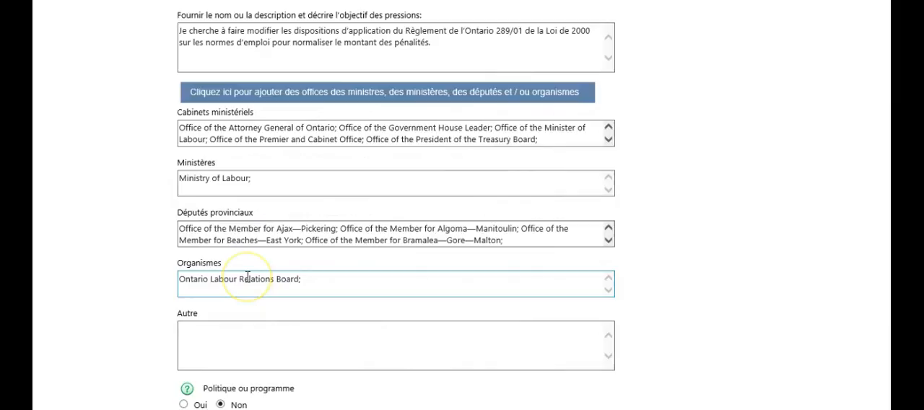
Check the help note for Politique ou programme, leave the remaining lobbying categories at "Non" and continue to the communication techniques.
scroll(247, 280, down, 3)
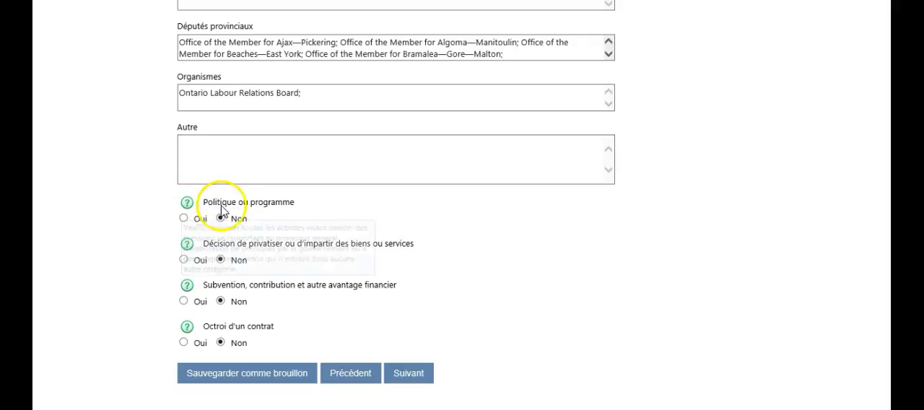
mouse_move(187, 207)
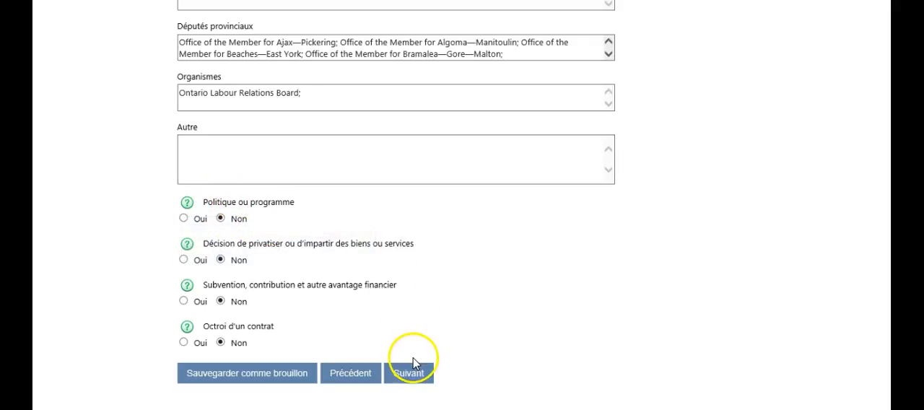
click(419, 378)
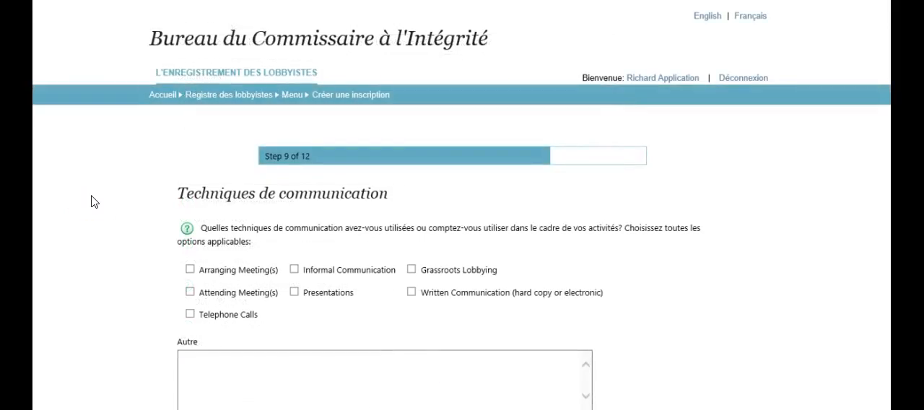
Choose every communication technique except Grassroots Lobbying and continue to the registration preview page.
click(190, 270)
click(190, 293)
click(190, 314)
click(294, 269)
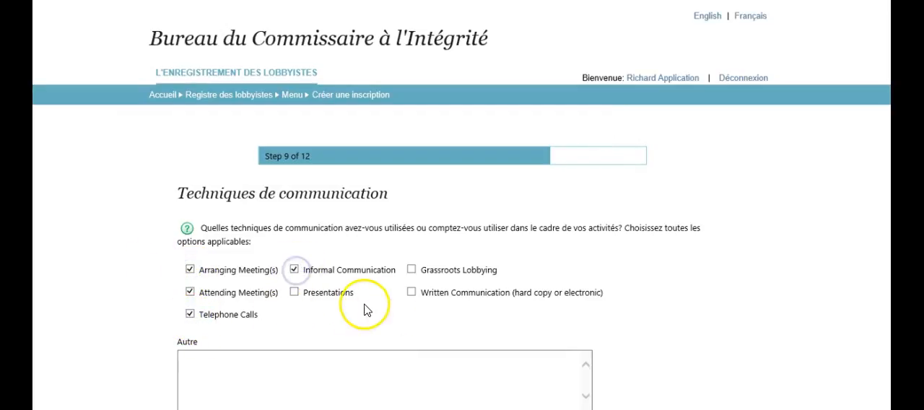
click(295, 292)
click(412, 292)
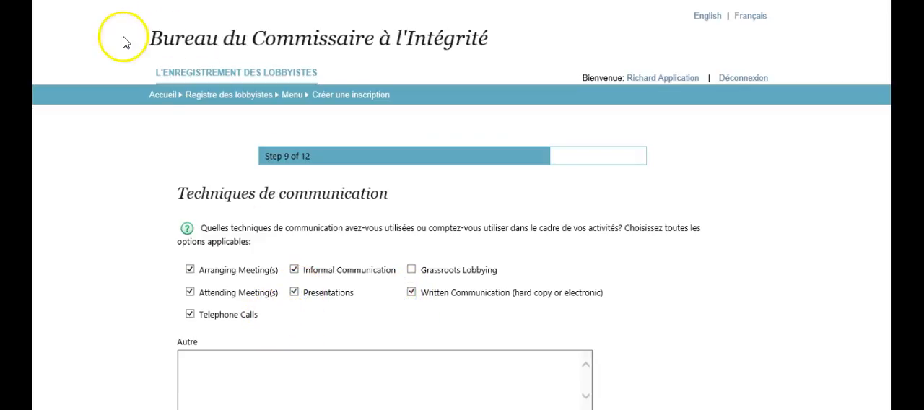
scroll(227, 224, down, 1)
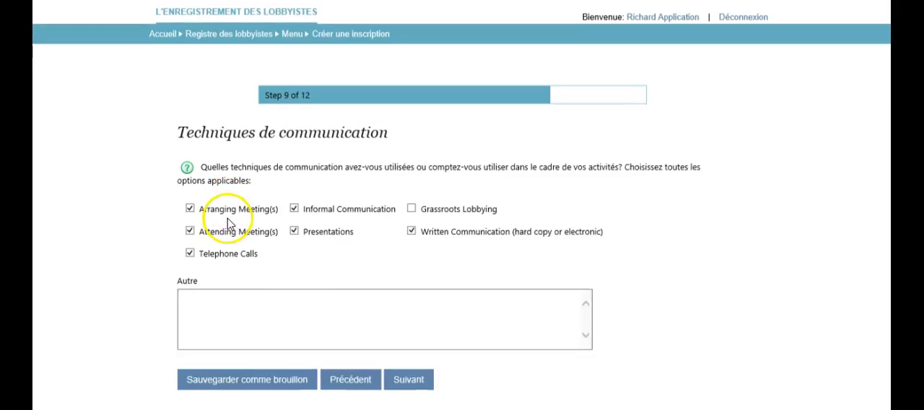
click(408, 376)
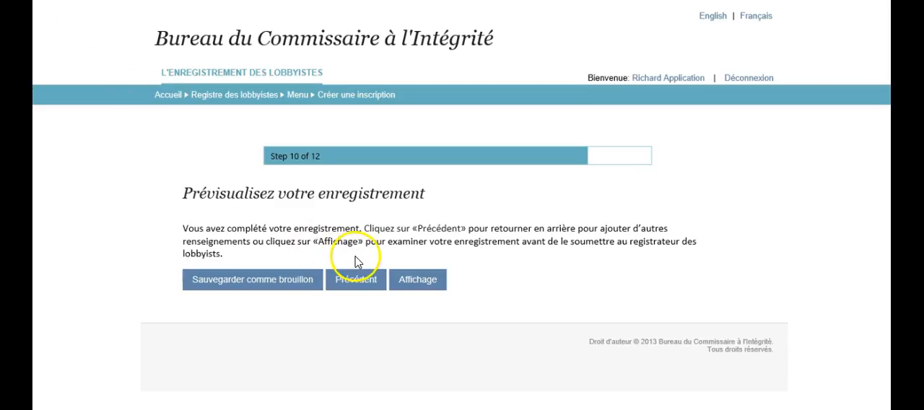
Open the registration preview and review the profile, client and supplementary client information down to the subject matters.
click(398, 273)
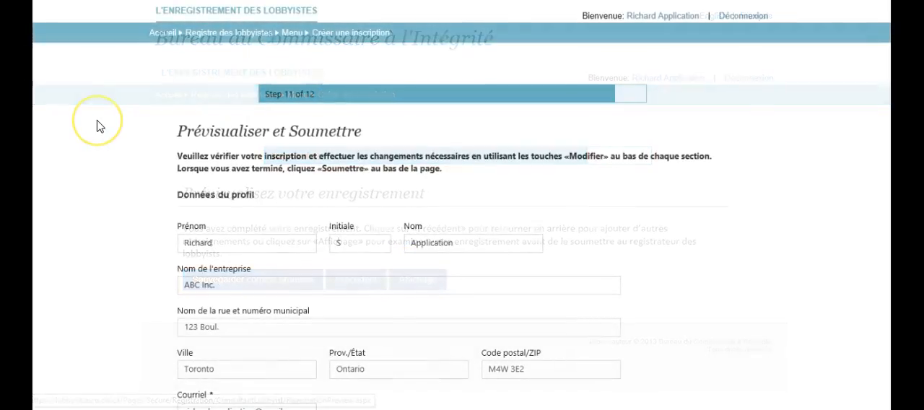
scroll(104, 130, down, 3)
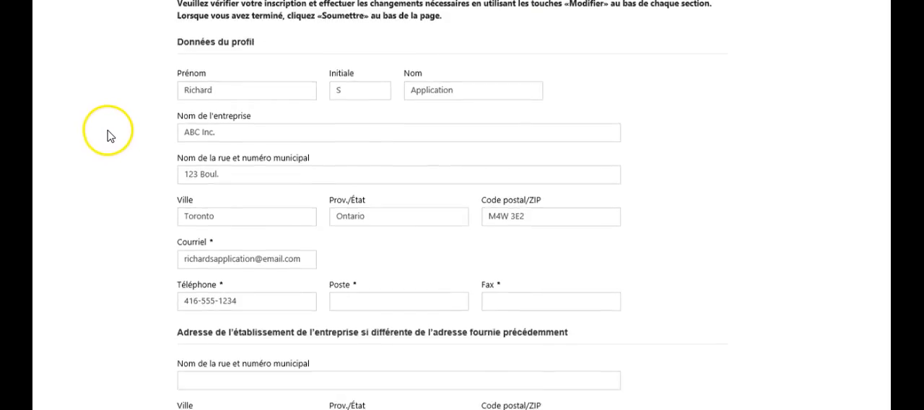
scroll(107, 136, down, 6)
scroll(107, 139, down, 8)
scroll(110, 139, down, 6)
scroll(108, 139, down, 4)
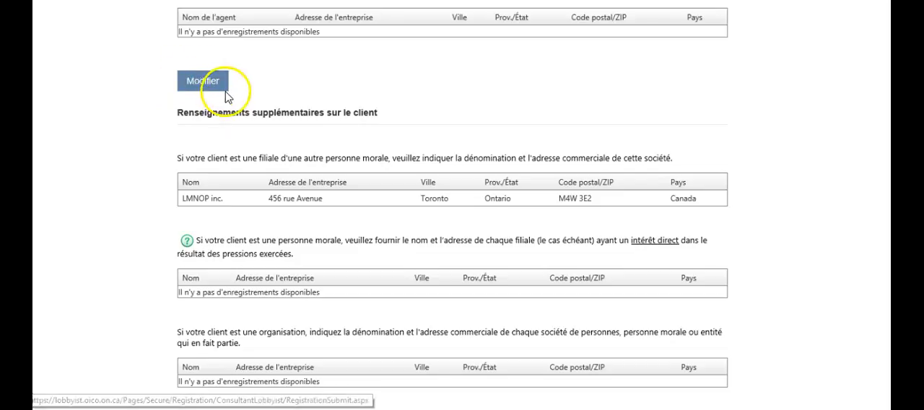
scroll(216, 148, down, 15)
scroll(221, 159, down, 11)
scroll(224, 160, down, 5)
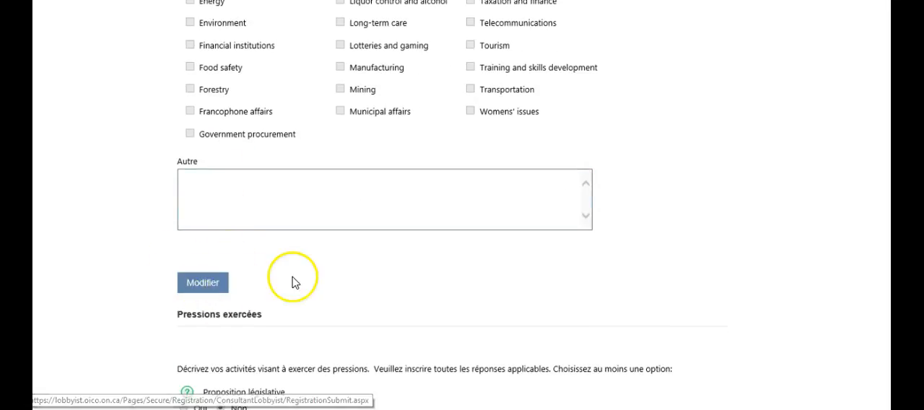
Modify the lobbying subject matters by adding Accessibility and Consumer services, and finish the edit to return to the preview.
scroll(306, 273, down, 1)
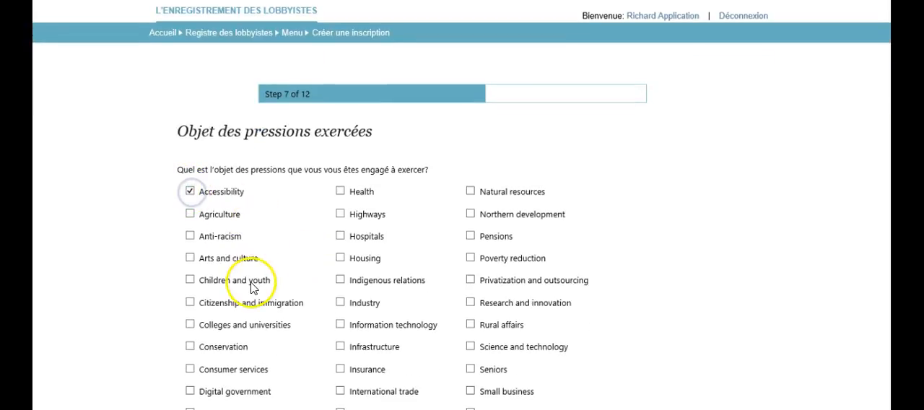
scroll(250, 286, down, 1)
click(191, 308)
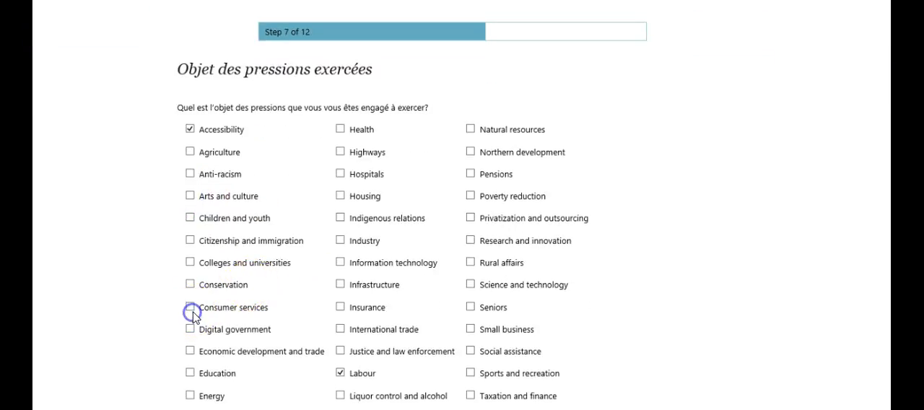
click(195, 299)
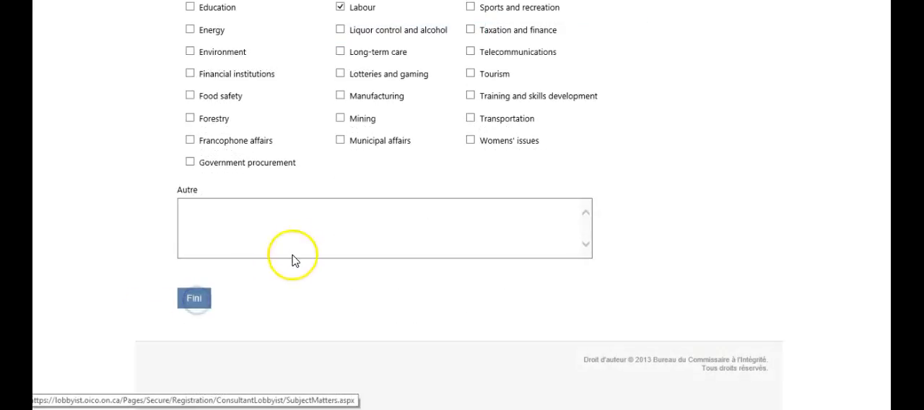
Review the rest of the preview and enter the full name of the person completing the registration in the truthfulness declaration.
scroll(129, 110, down, 3)
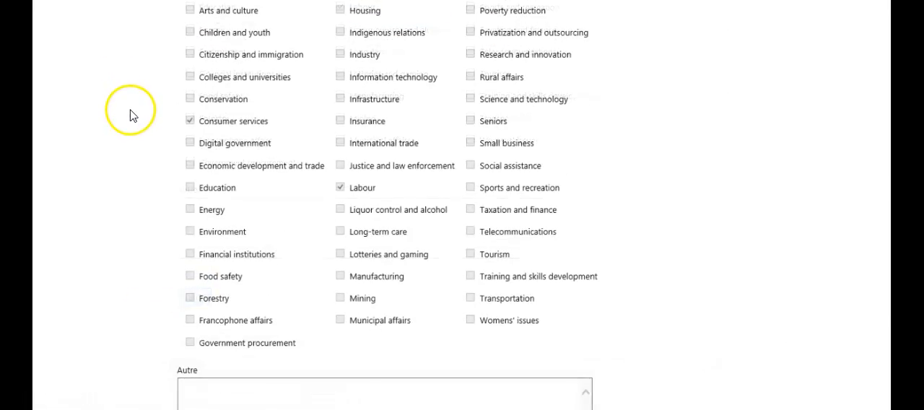
scroll(132, 116, down, 10)
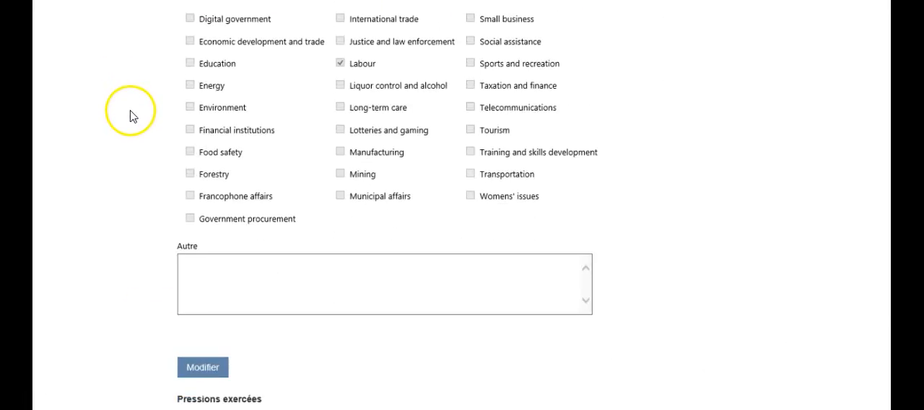
scroll(131, 118, down, 10)
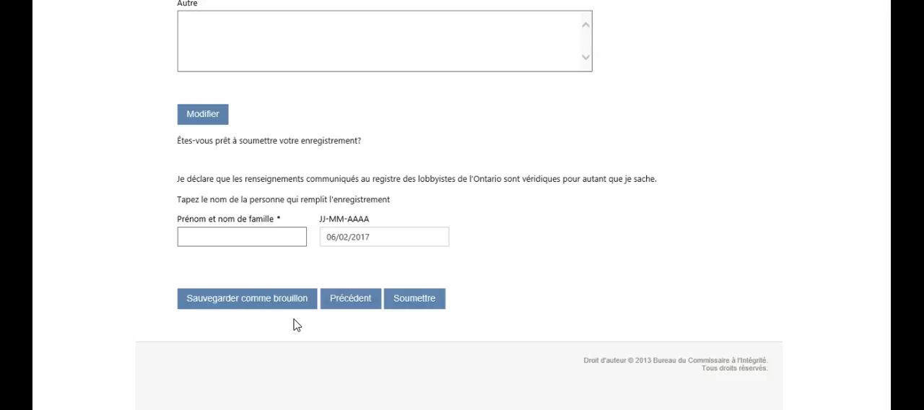
click(282, 295)
click(282, 237)
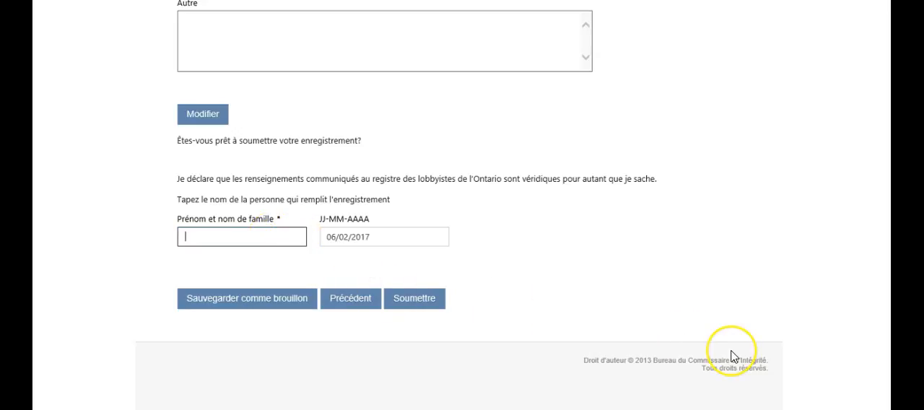
text(Richard Application)
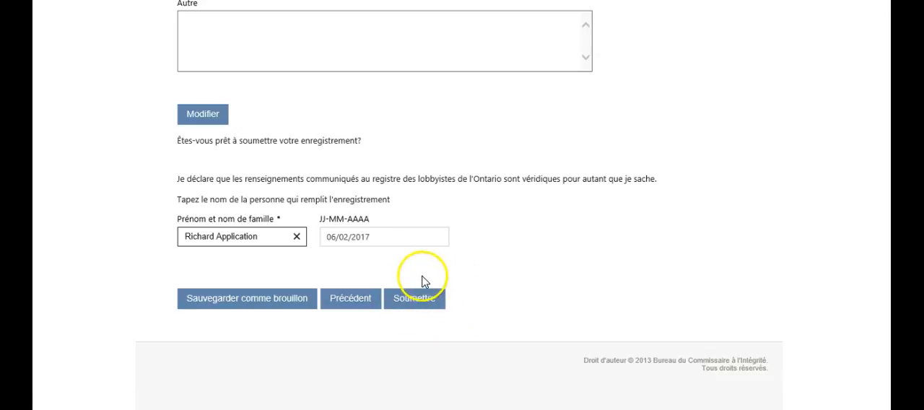
Submit the registration to the lobbyist registrar and finish the form to return to the registry menu.
click(417, 308)
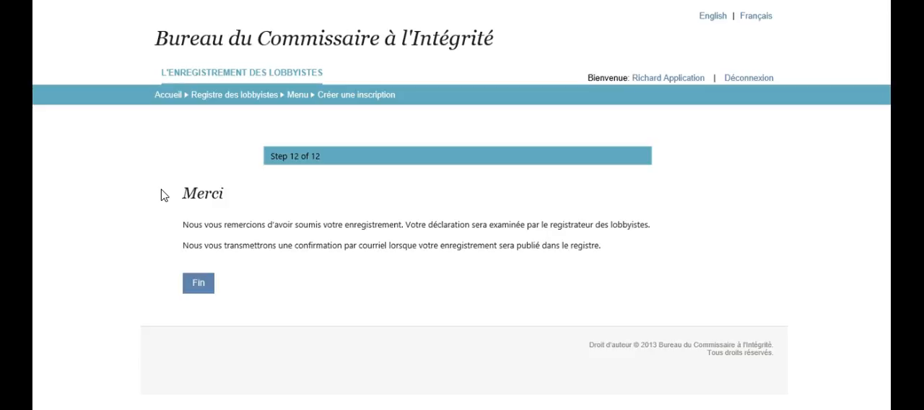
click(167, 200)
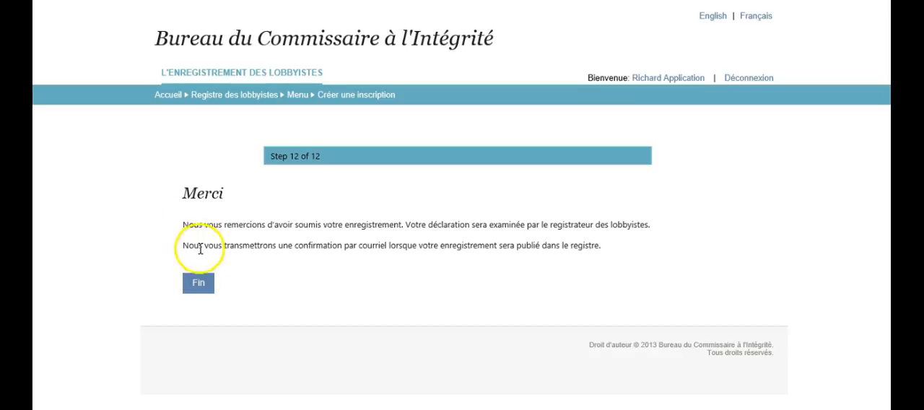
click(199, 283)
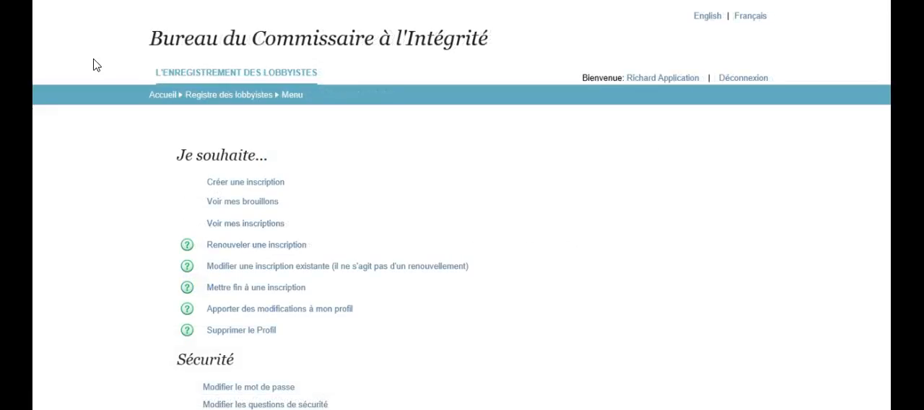